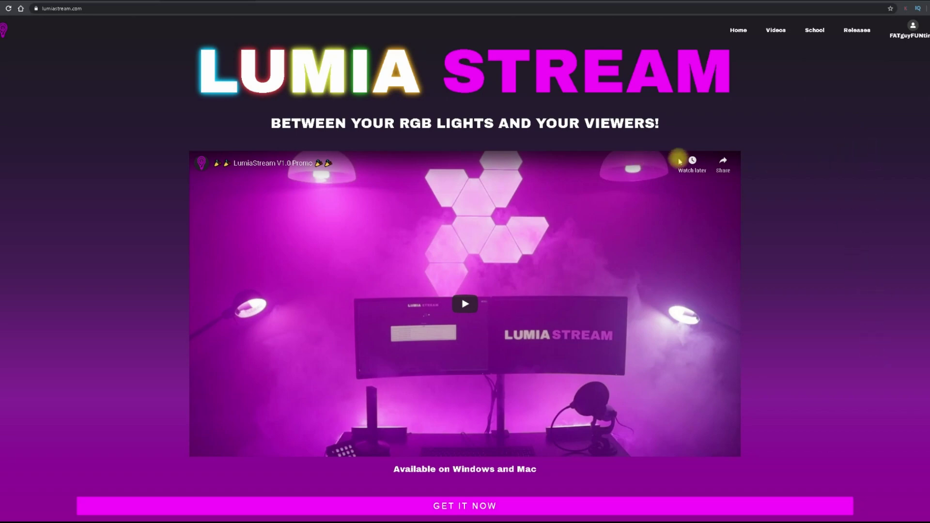
Step: Scroll the homepage past the Integrations grid to Features, then open the Get Lumia Stream options
{"action": "scroll", "coordinate": [777, 190], "scroll_direction": "down", "scroll_amount": 10}
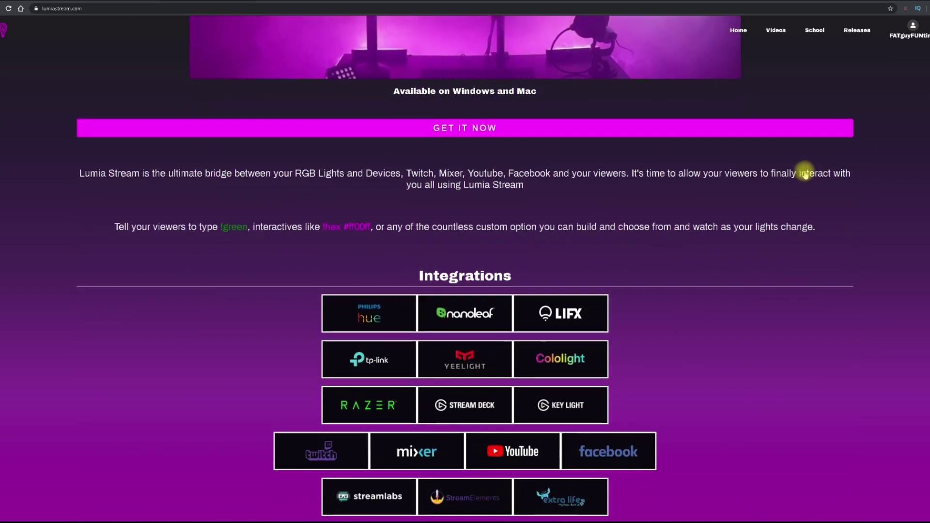
{"action": "scroll", "coordinate": [775, 184], "scroll_direction": "down", "scroll_amount": 2}
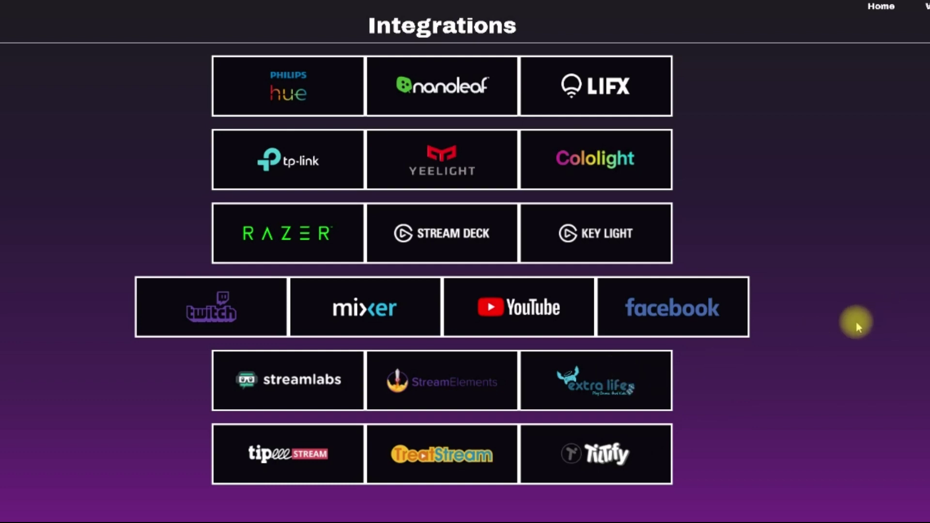
{"action": "scroll", "coordinate": [313, 37], "scroll_direction": "down", "scroll_amount": 5}
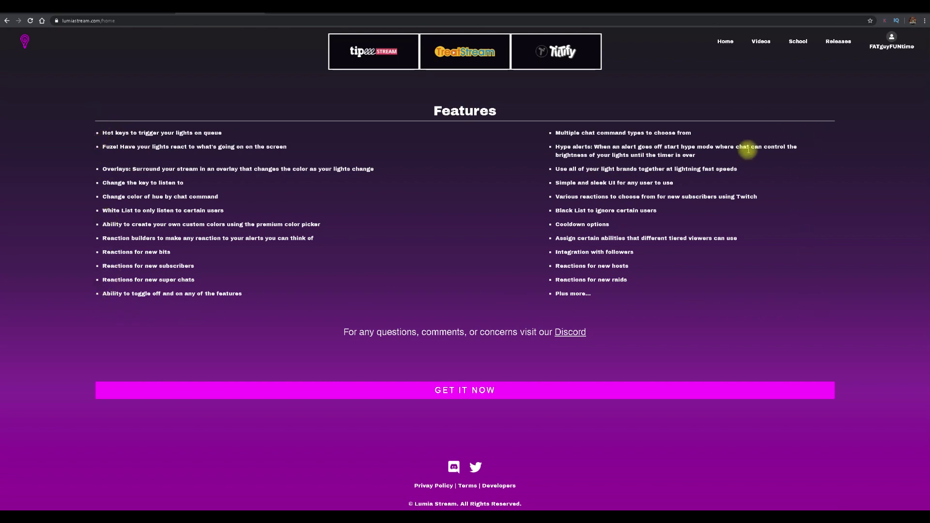
{"action": "scroll", "coordinate": [639, 233], "scroll_direction": "up", "scroll_amount": 4}
{"action": "scroll", "coordinate": [646, 228], "scroll_direction": "down", "scroll_amount": 4}
{"action": "left_click", "coordinate": [533, 389]}
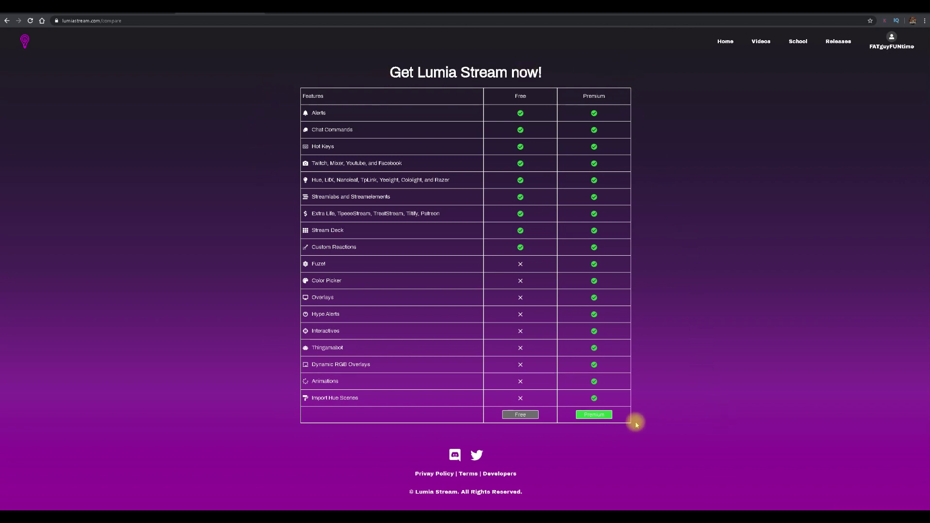
Step: Download the Premium version installer and go to the School lessons overview
{"action": "left_click", "coordinate": [594, 415]}
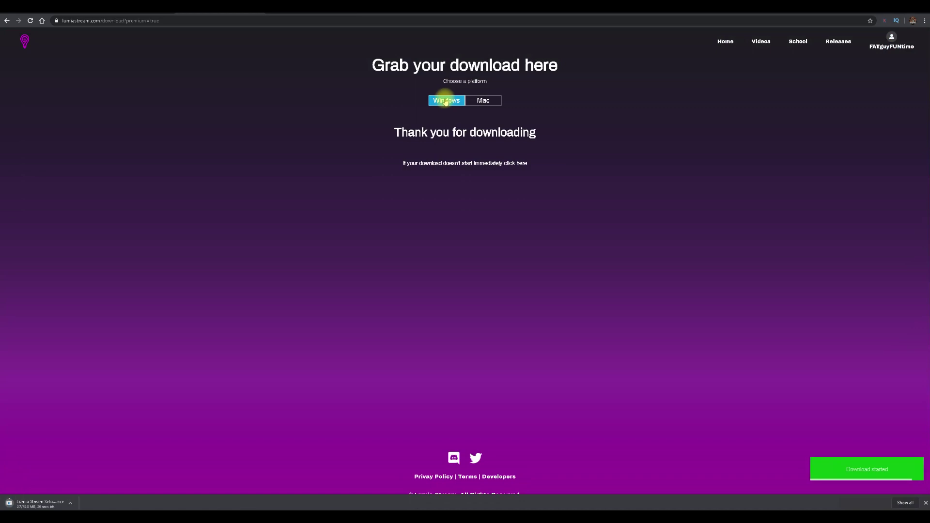
{"action": "left_click", "coordinate": [797, 43]}
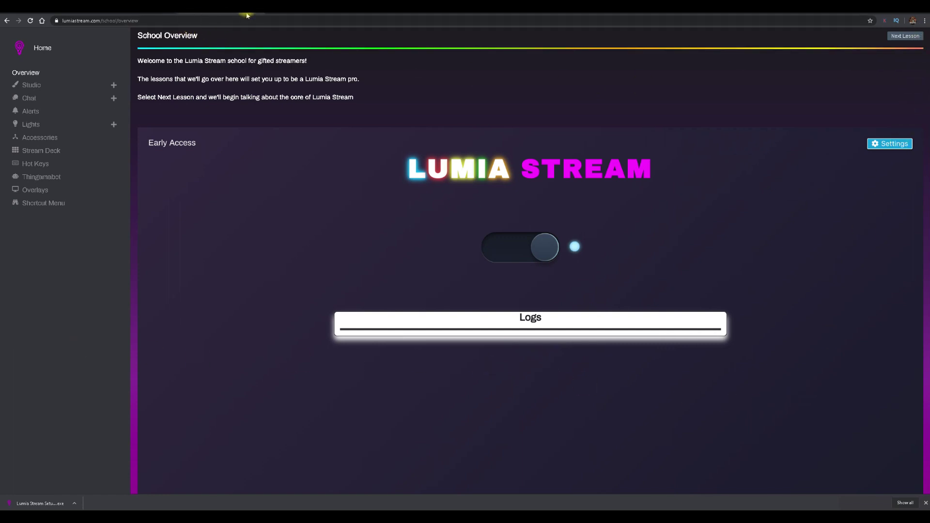
Step: Expand the Studio, Chat and Lights lesson sections in the School sidebar
{"action": "left_click", "coordinate": [112, 85]}
{"action": "left_click", "coordinate": [113, 177]}
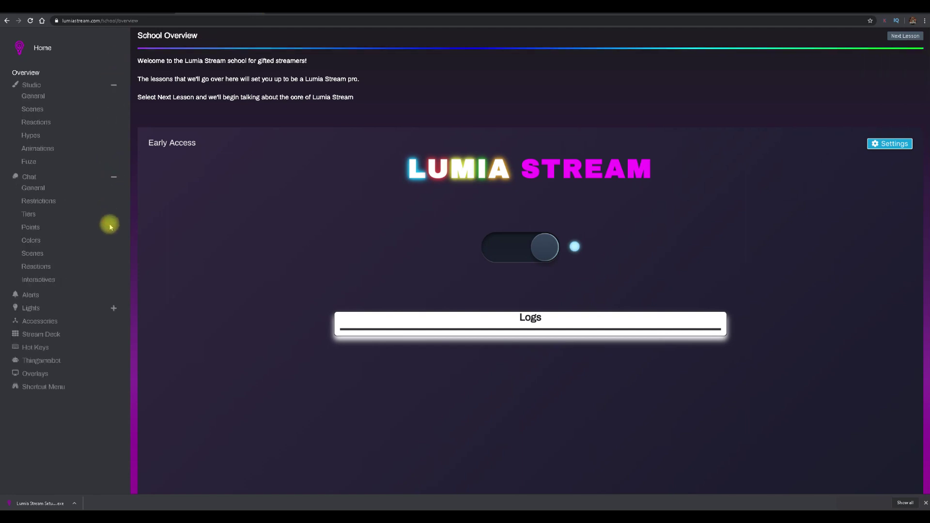
{"action": "left_click", "coordinate": [114, 307]}
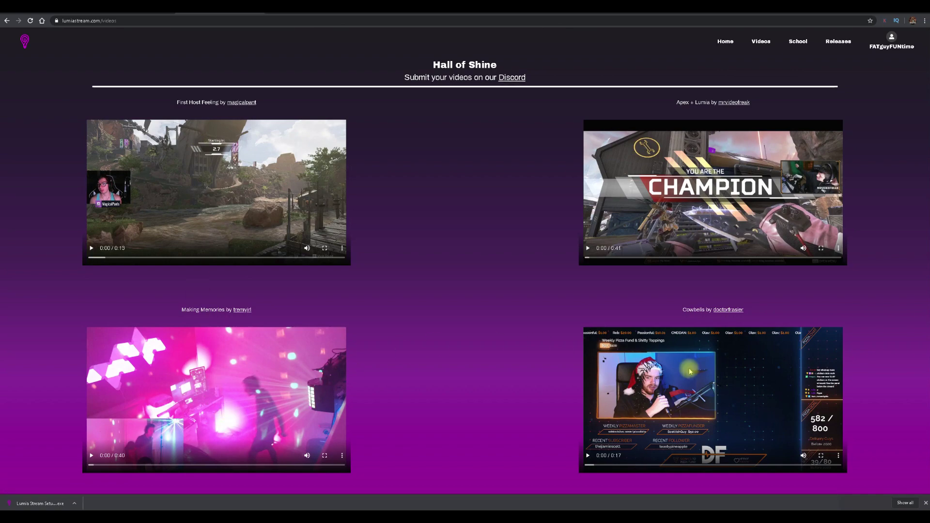
Step: Scroll through the Hall of Shine user videos page
{"action": "scroll", "coordinate": [393, 184], "scroll_direction": "down", "scroll_amount": 3}
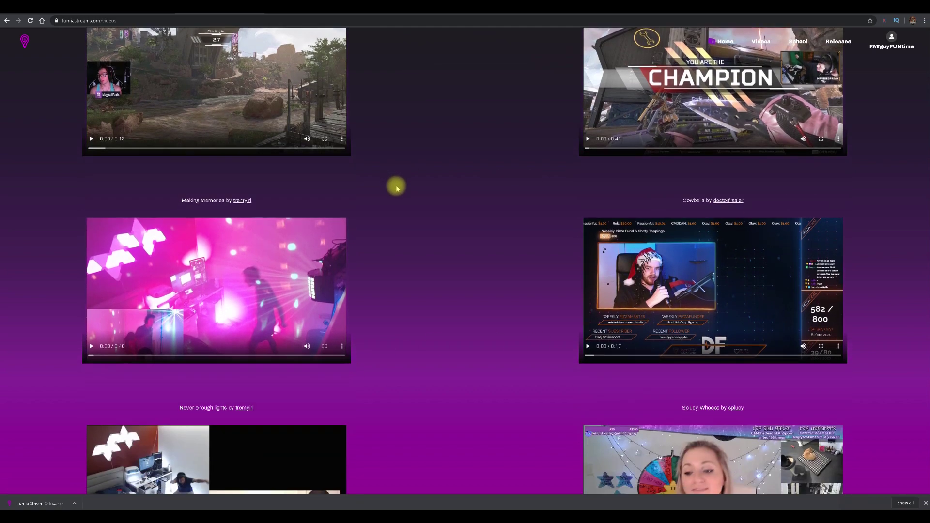
{"action": "scroll", "coordinate": [396, 192], "scroll_direction": "down", "scroll_amount": 7}
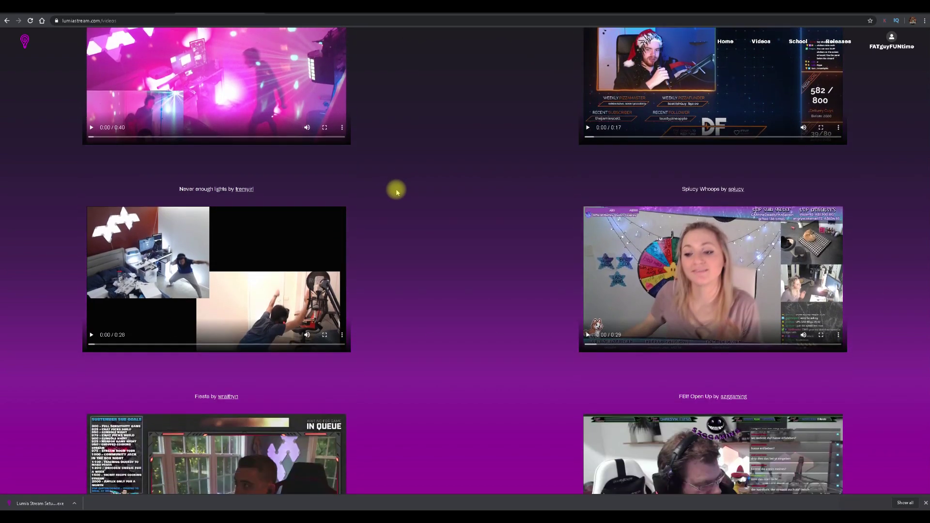
{"action": "scroll", "coordinate": [394, 194], "scroll_direction": "down", "scroll_amount": 8}
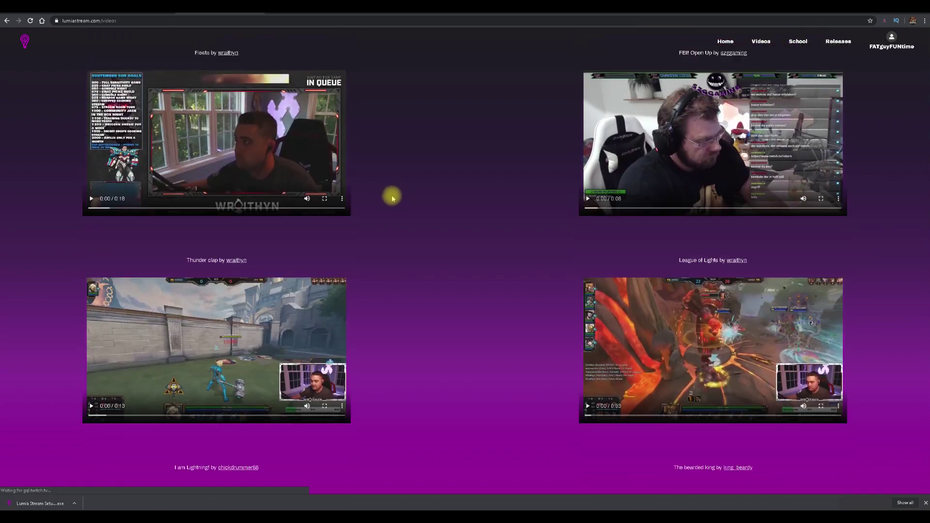
{"action": "scroll", "coordinate": [391, 200], "scroll_direction": "down", "scroll_amount": 2}
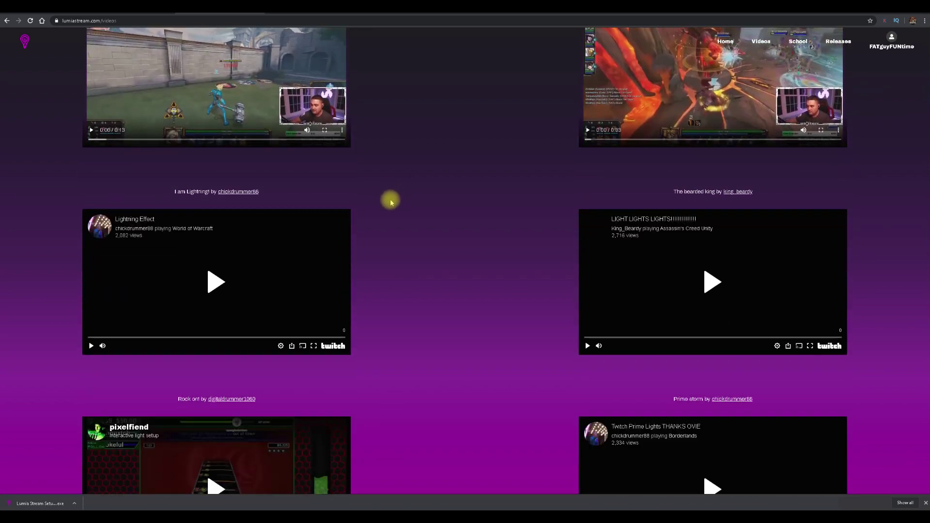
{"action": "scroll", "coordinate": [391, 203], "scroll_direction": "down", "scroll_amount": 11}
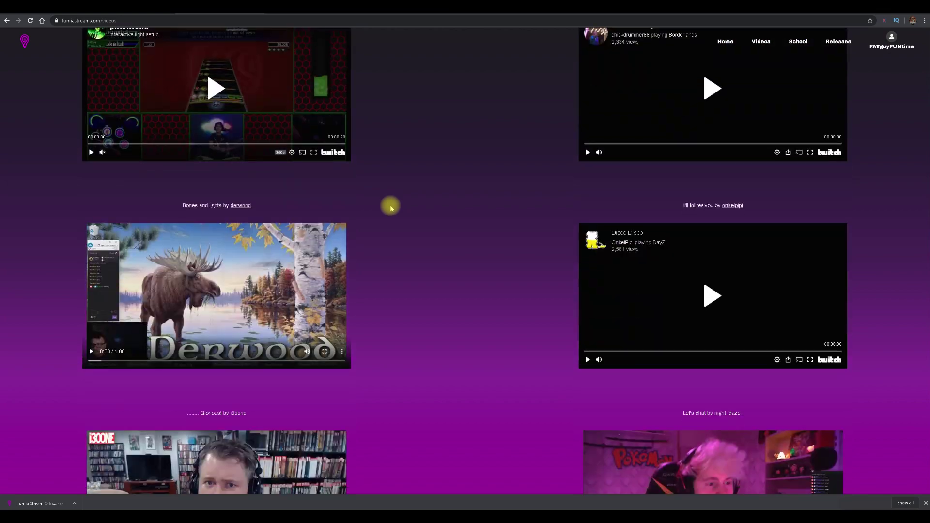
{"action": "scroll", "coordinate": [391, 208], "scroll_direction": "down", "scroll_amount": 4}
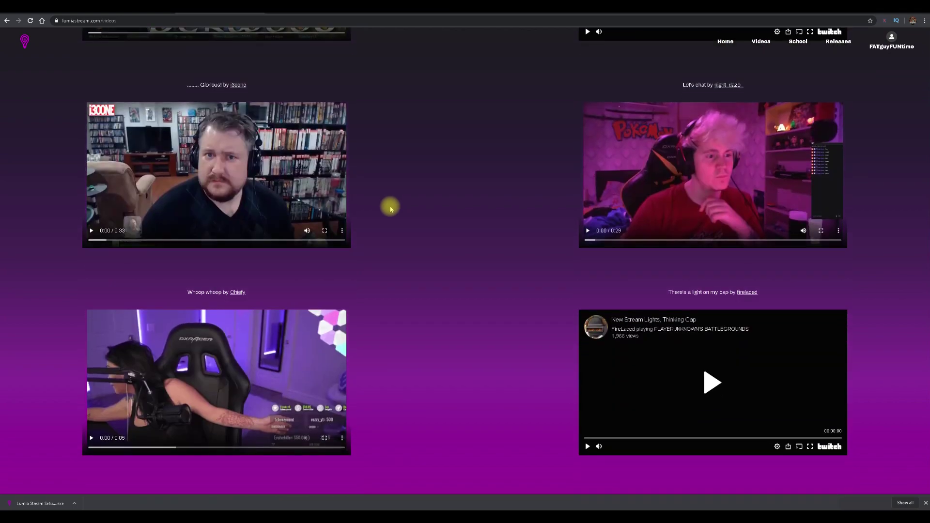
{"action": "scroll", "coordinate": [391, 209], "scroll_direction": "down", "scroll_amount": 4}
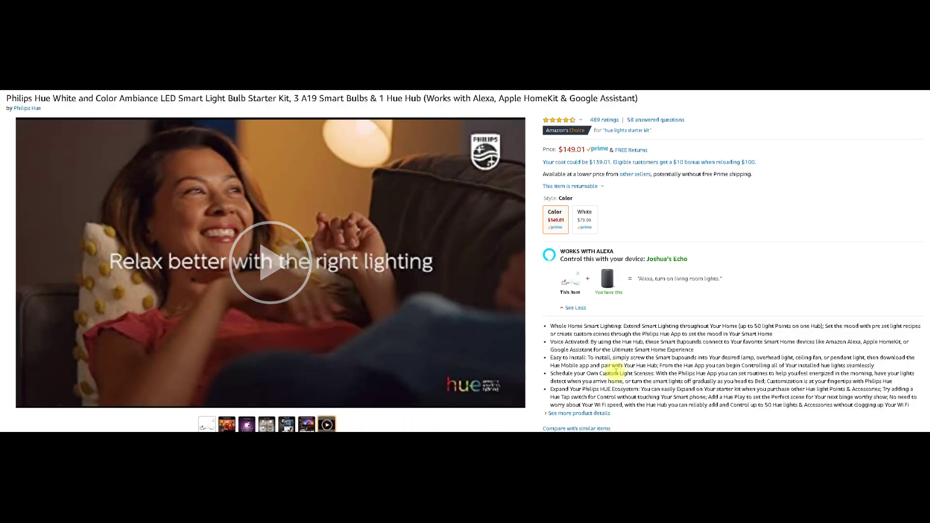
Step: Select the Philips Hue starter kit product title and look over its product images
{"action": "left_click_drag", "start_coordinate": [642, 101], "coordinate": [194, 95]}
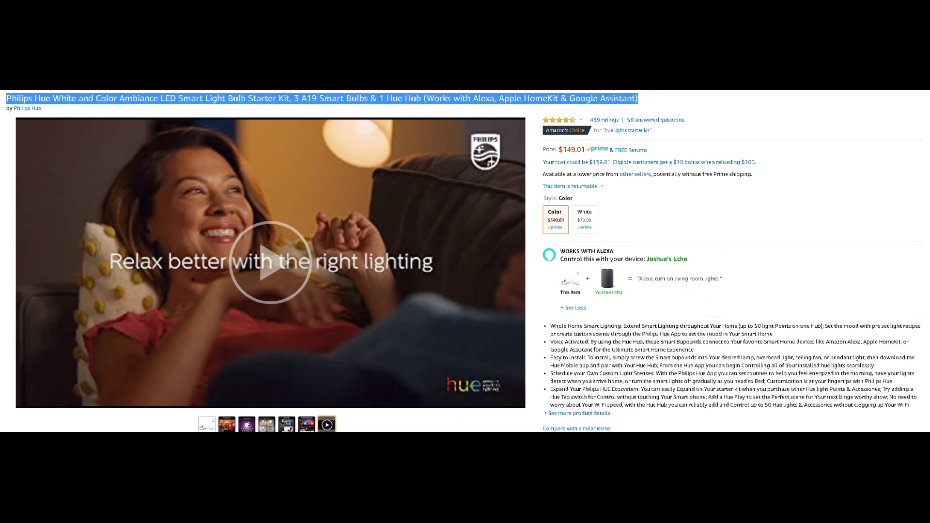
{"action": "mouse_move", "coordinate": [206, 426]}
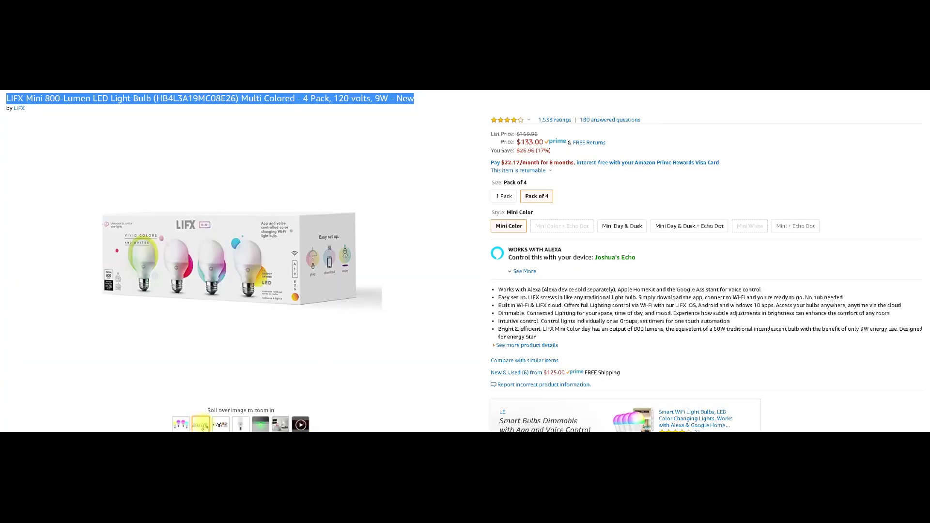
{"action": "mouse_move", "coordinate": [221, 425]}
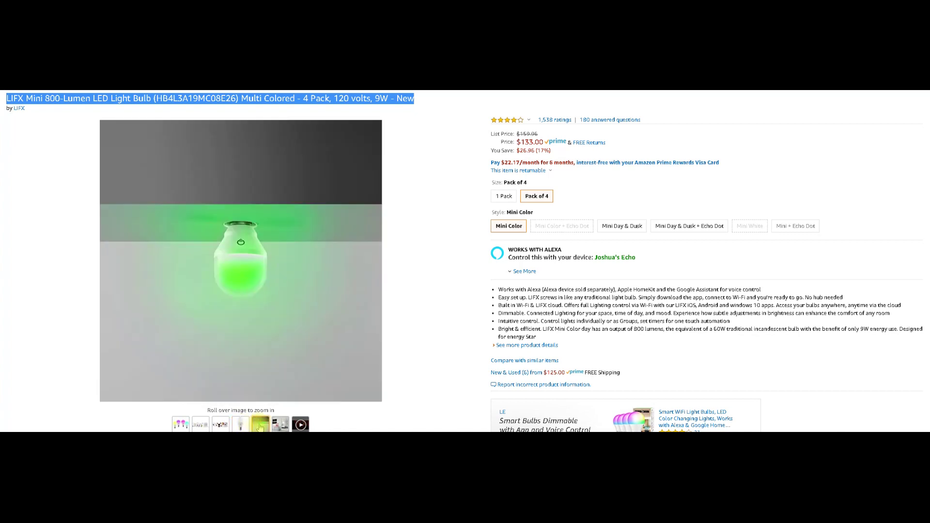
Step: Select the full Yeelight Smart LED Bulb 2 Pack title and browse its product images
{"action": "left_click_drag", "start_coordinate": [759, 120], "coordinate": [716, 119]}
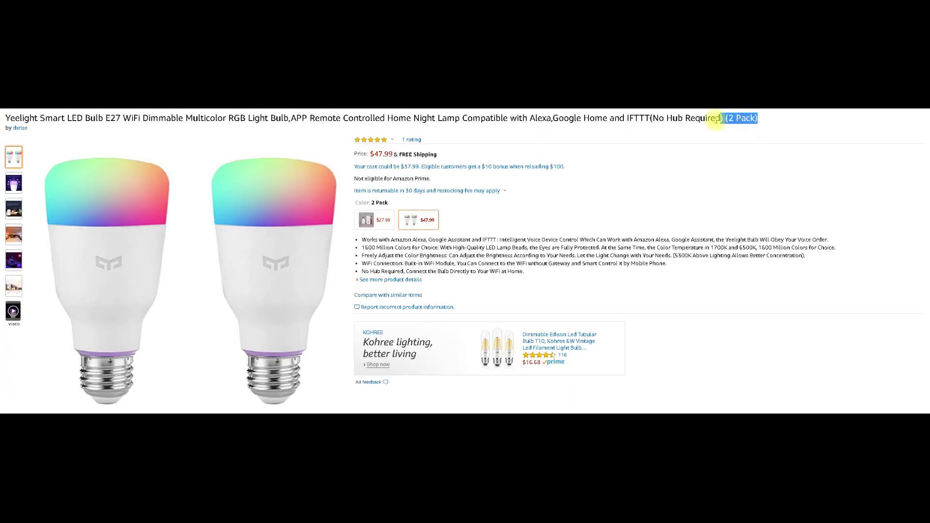
{"action": "left_click_drag", "start_coordinate": [551, 121], "coordinate": [24, 120]}
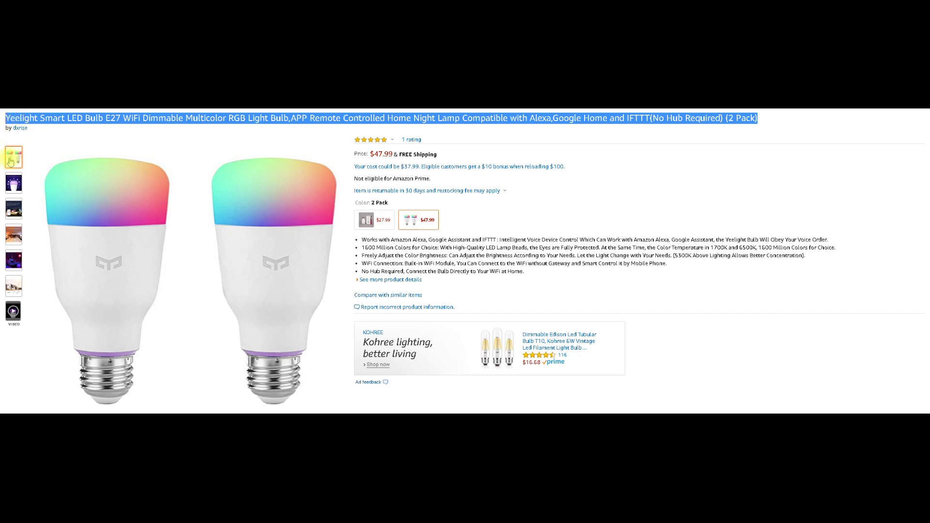
{"action": "mouse_move", "coordinate": [11, 191]}
{"action": "mouse_move", "coordinate": [12, 207]}
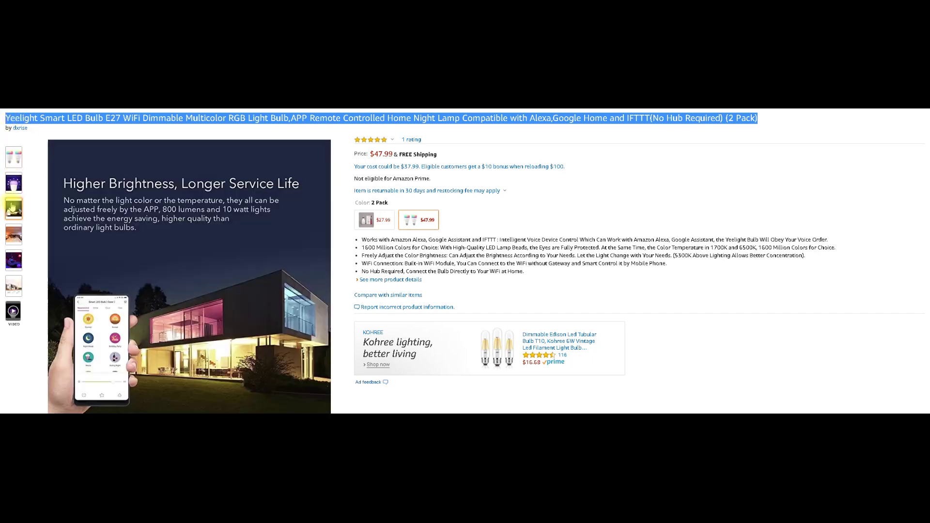
{"action": "mouse_move", "coordinate": [15, 234]}
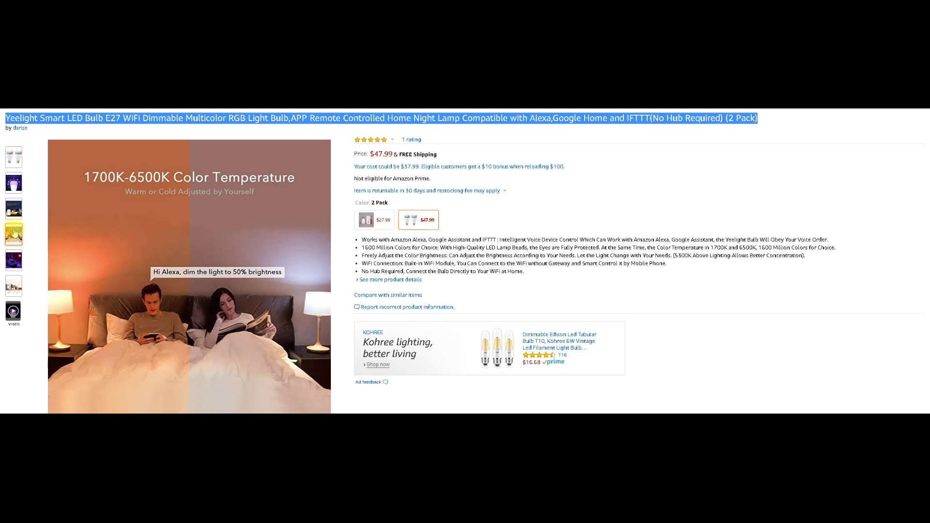
{"action": "mouse_move", "coordinate": [14, 262]}
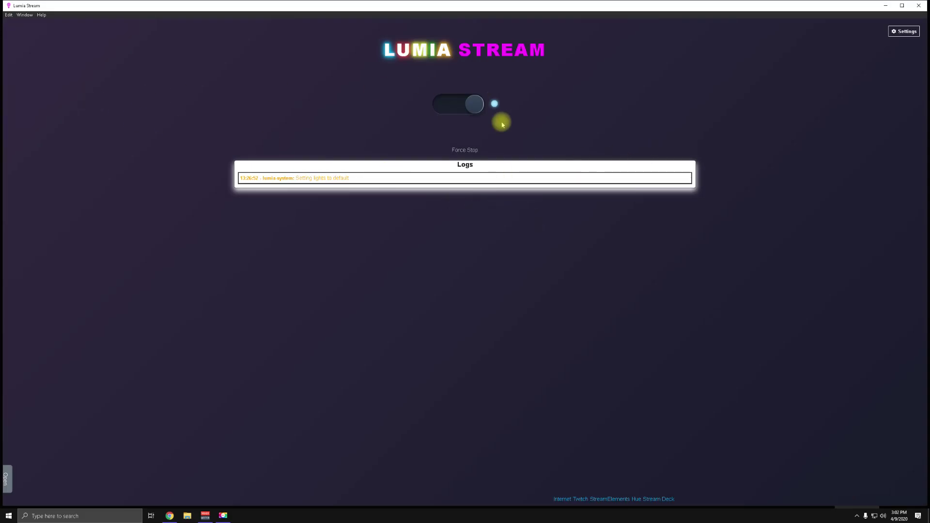
{"action": "left_click", "coordinate": [469, 104]}
{"action": "left_click", "coordinate": [461, 113]}
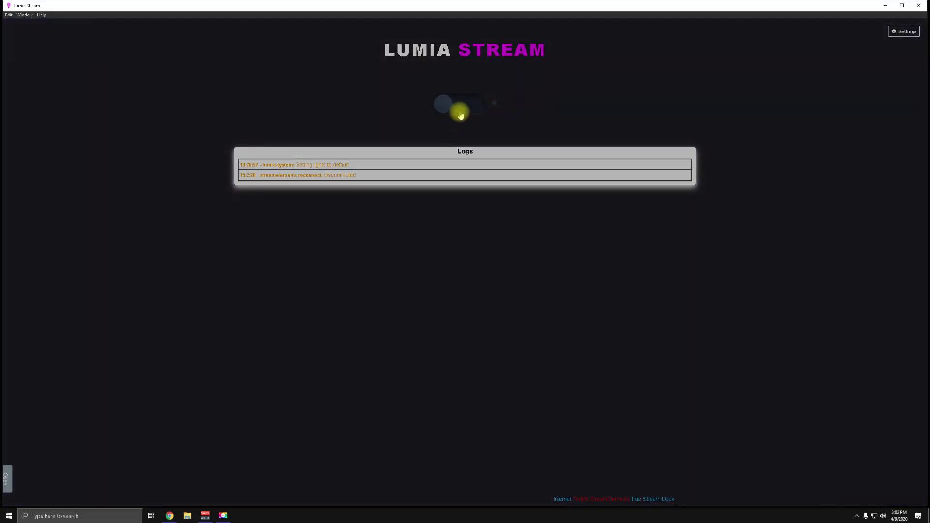
{"action": "left_click", "coordinate": [460, 107]}
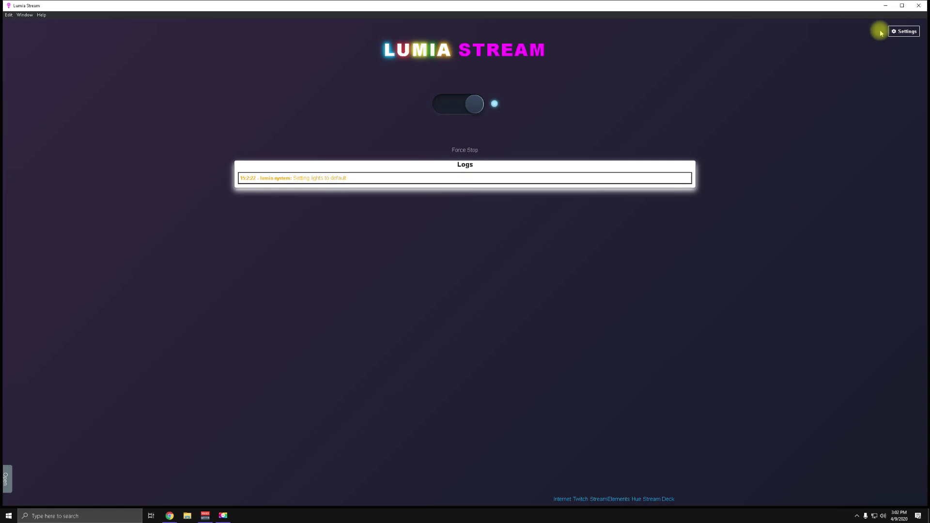
{"action": "left_click", "coordinate": [902, 31]}
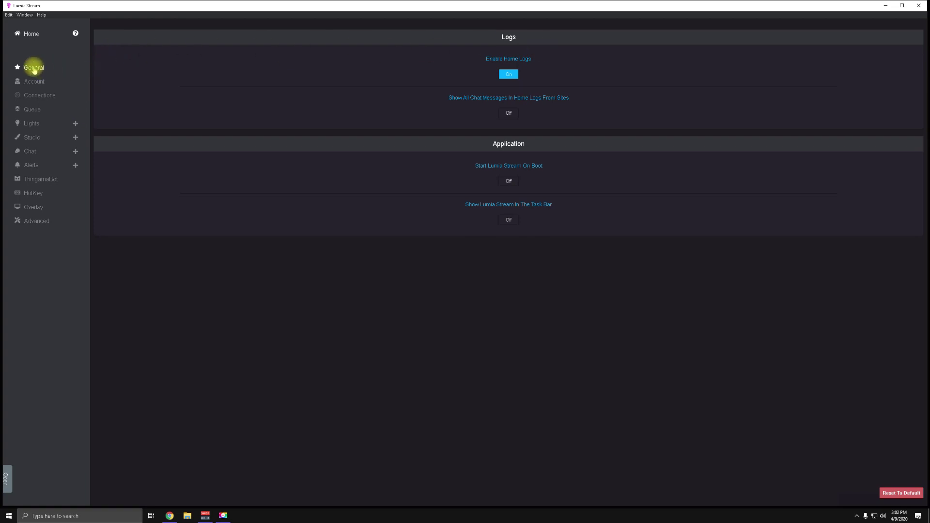
Step: Open the Lights > Default settings, showing the Usa scene as default, and expand Studio
{"action": "left_click", "coordinate": [73, 125]}
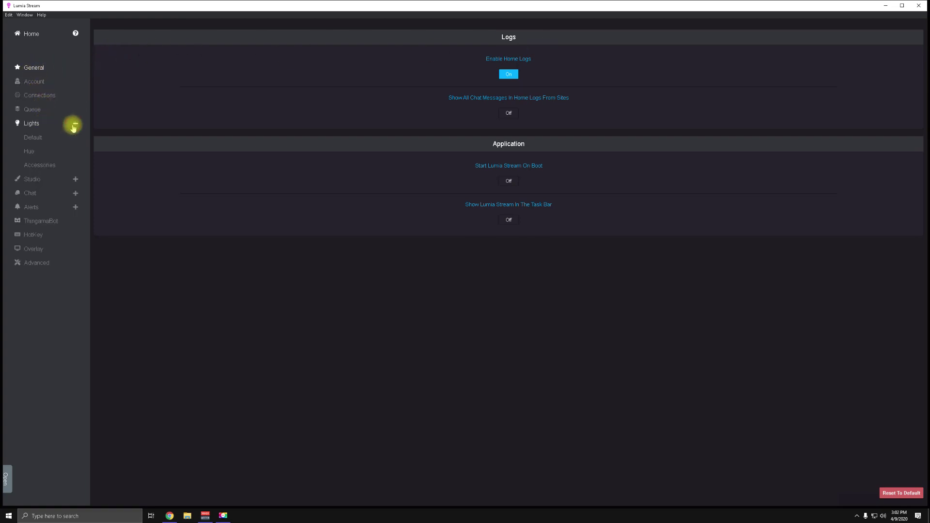
{"action": "left_click", "coordinate": [33, 139]}
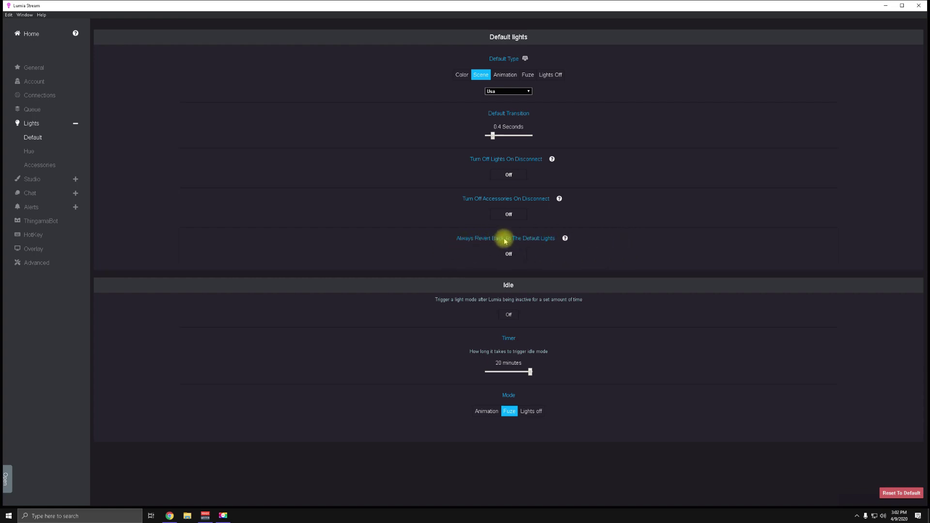
{"action": "left_click", "coordinate": [42, 181]}
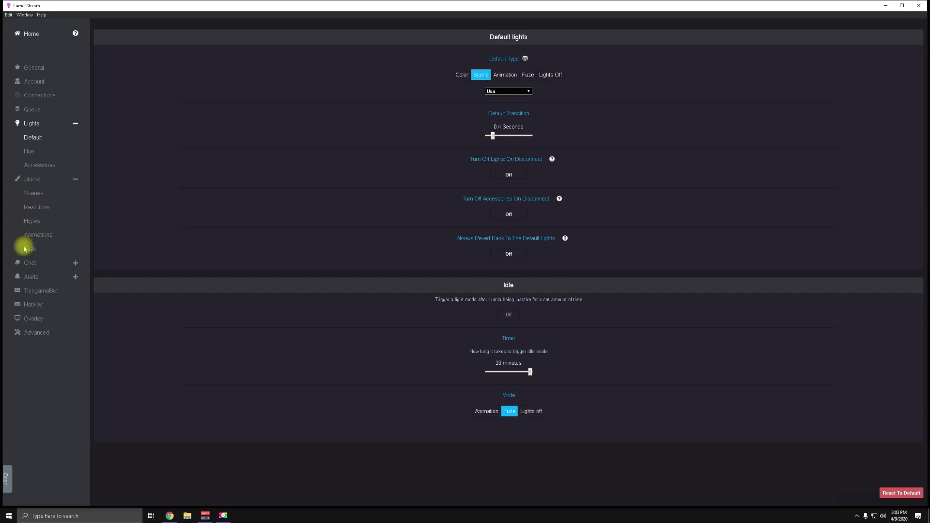
Step: Open the saved Studio scenes and preview the traffic and usa scenes on the lights
{"action": "left_click", "coordinate": [30, 192]}
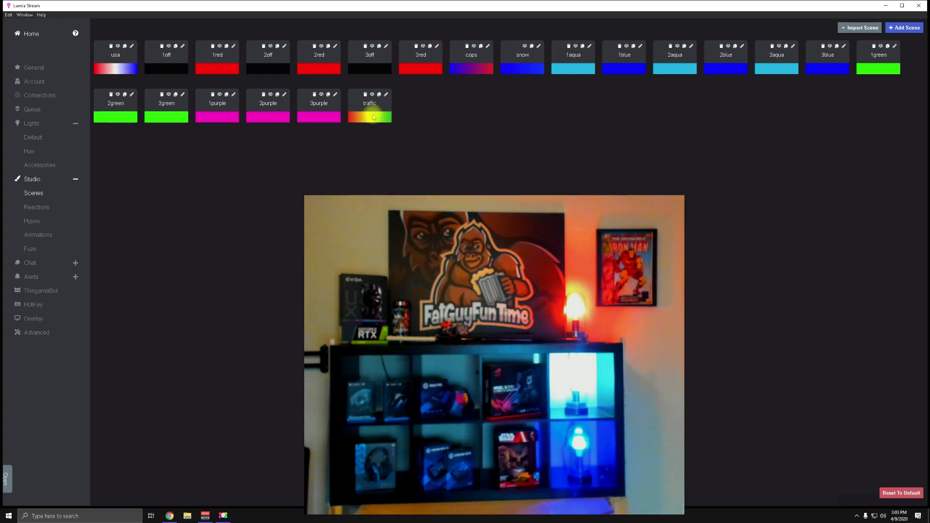
{"action": "left_click", "coordinate": [373, 117]}
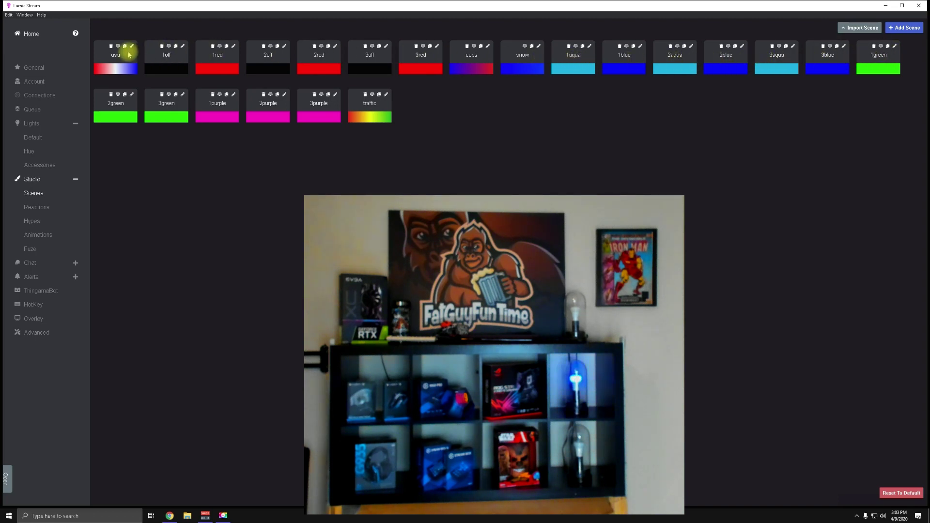
{"action": "left_click", "coordinate": [124, 46]}
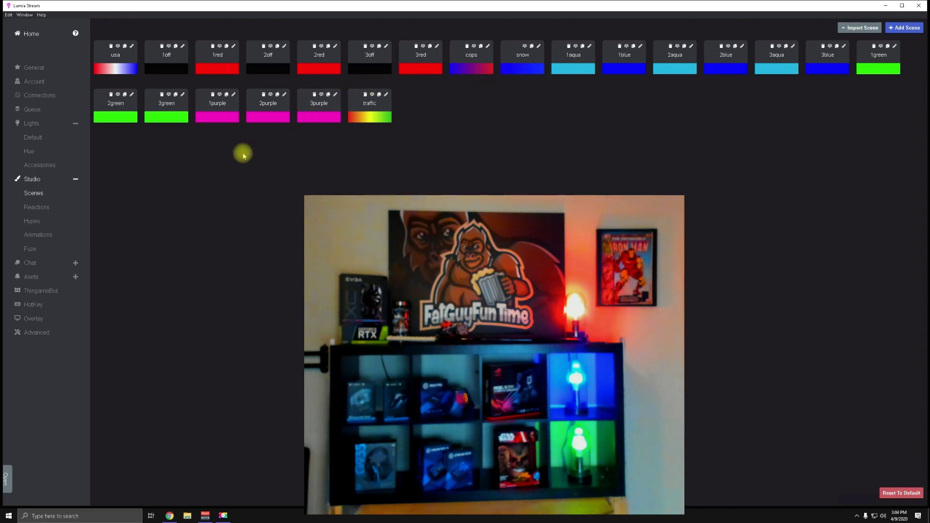
{"action": "left_click", "coordinate": [41, 207]}
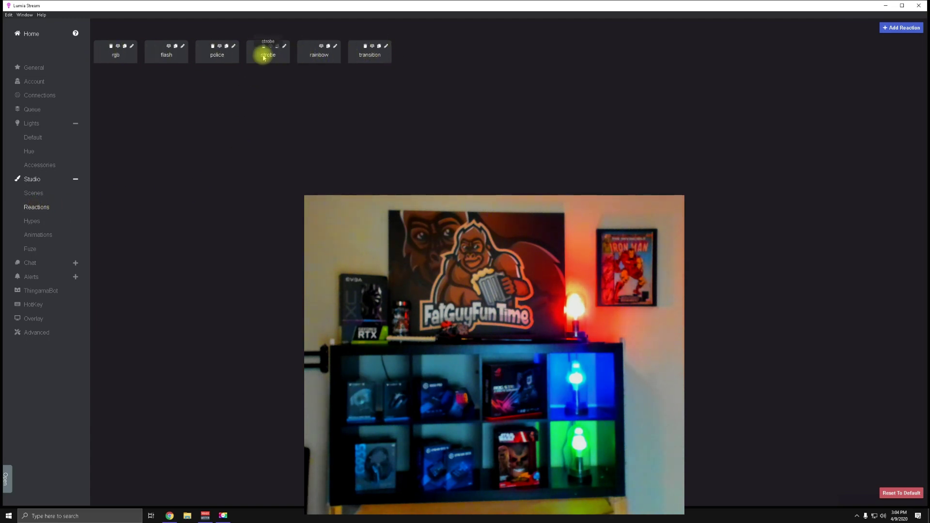
Step: Preview the police and flash reactions on the lights, then view the breathe, rainbow and yinyang animations
{"action": "left_click", "coordinate": [227, 50]}
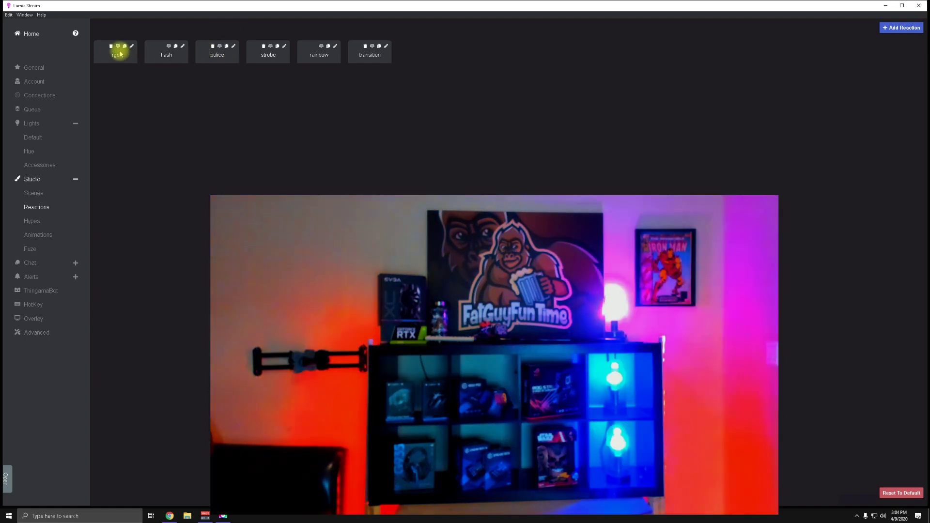
{"action": "left_click", "coordinate": [169, 47]}
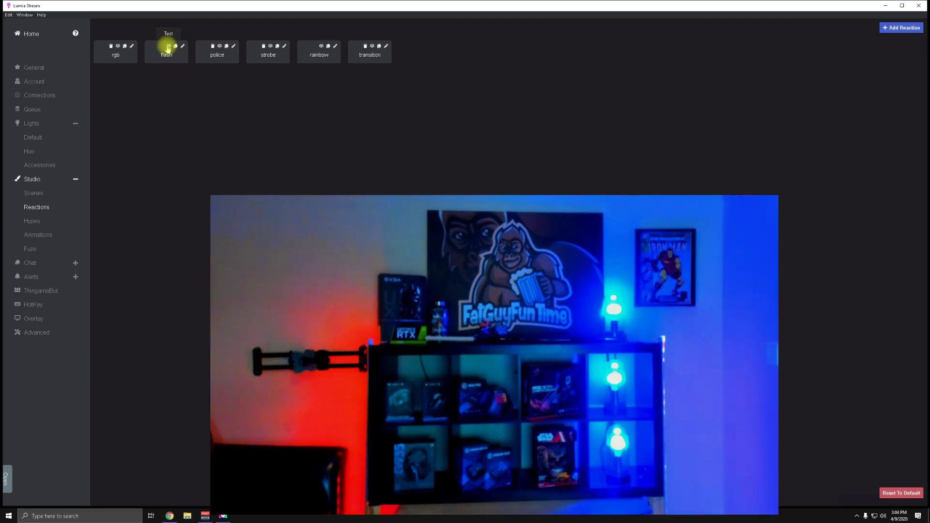
{"action": "left_click", "coordinate": [60, 236]}
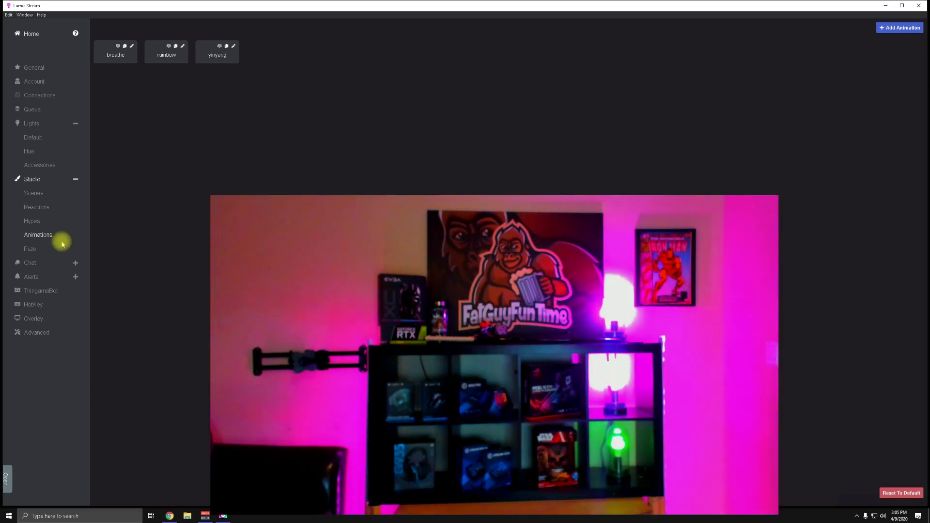
{"action": "left_click", "coordinate": [76, 264]}
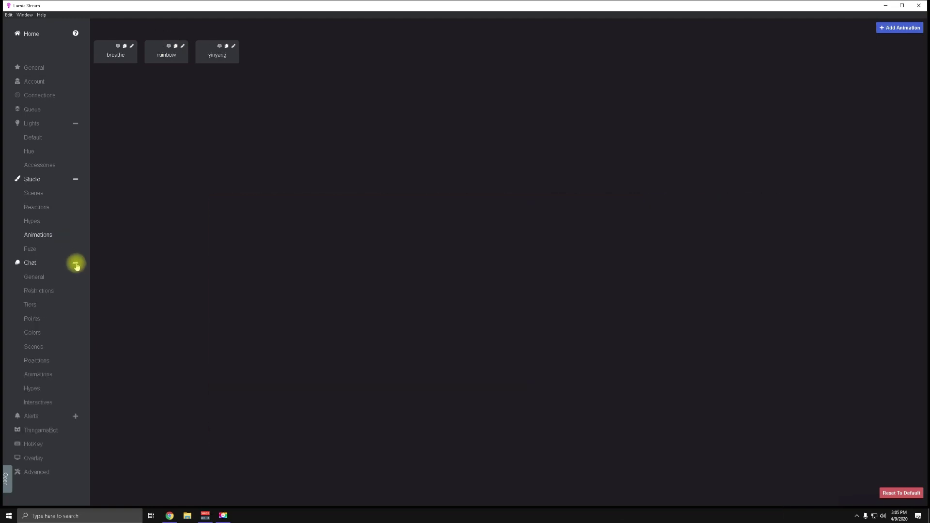
{"action": "left_click", "coordinate": [34, 347]}
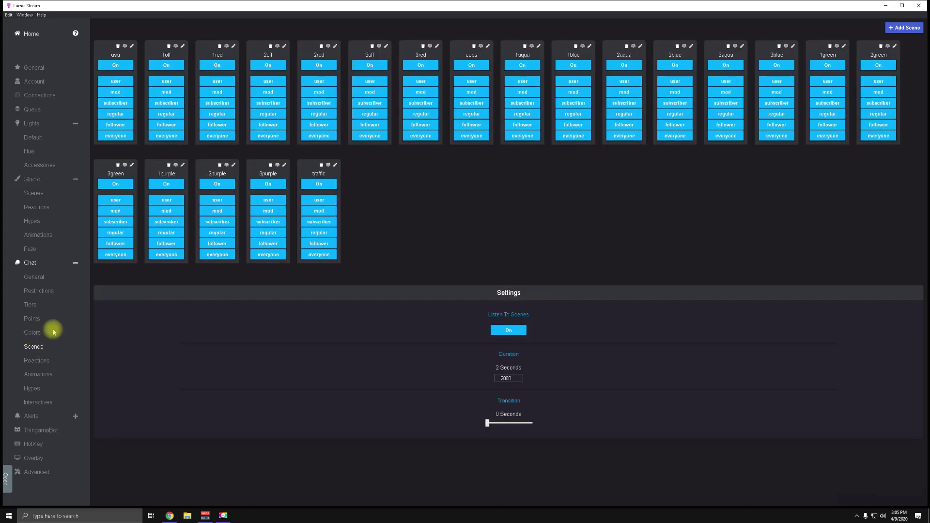
Step: Edit the 3red scene chat command settings and save them
{"action": "left_click", "coordinate": [437, 46]}
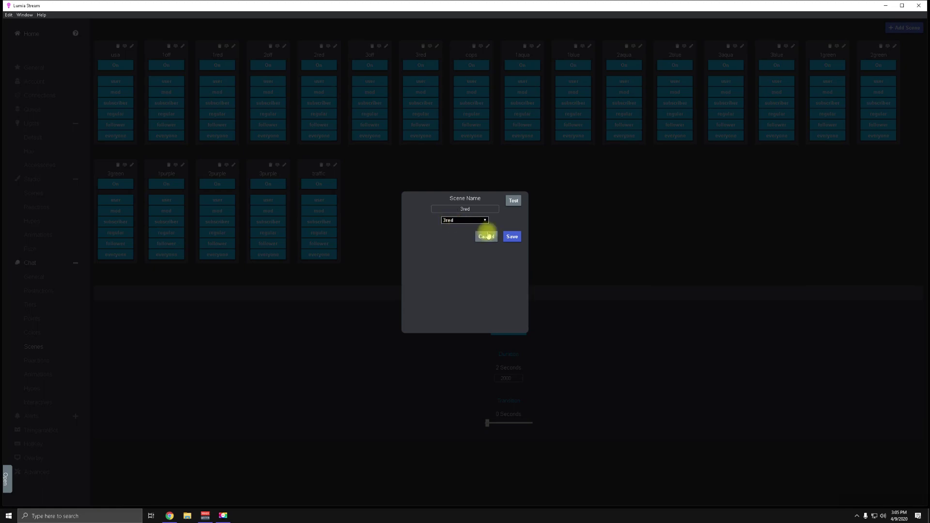
{"action": "left_click", "coordinate": [512, 236]}
{"action": "left_click", "coordinate": [32, 361]}
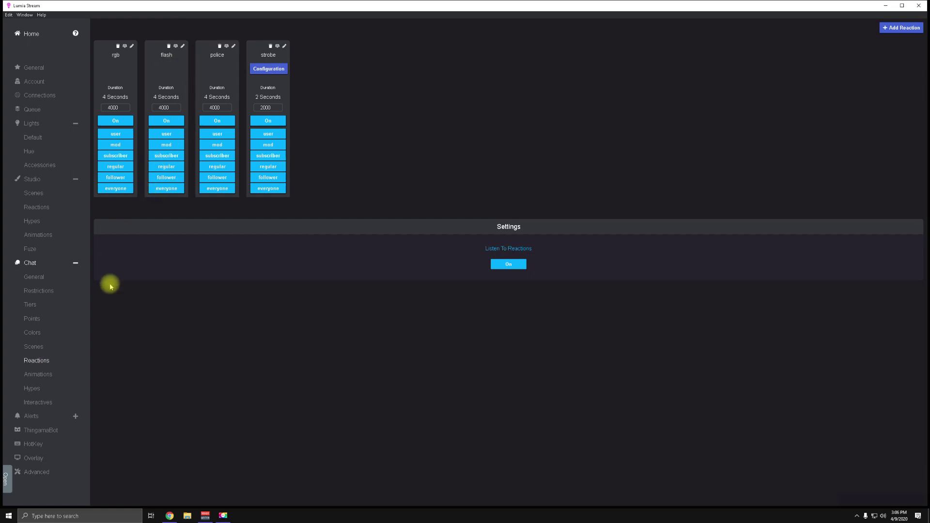
Step: Show the Chat Tiers page mapping Twitch tiers 1–6 to user levels
{"action": "left_click", "coordinate": [31, 305]}
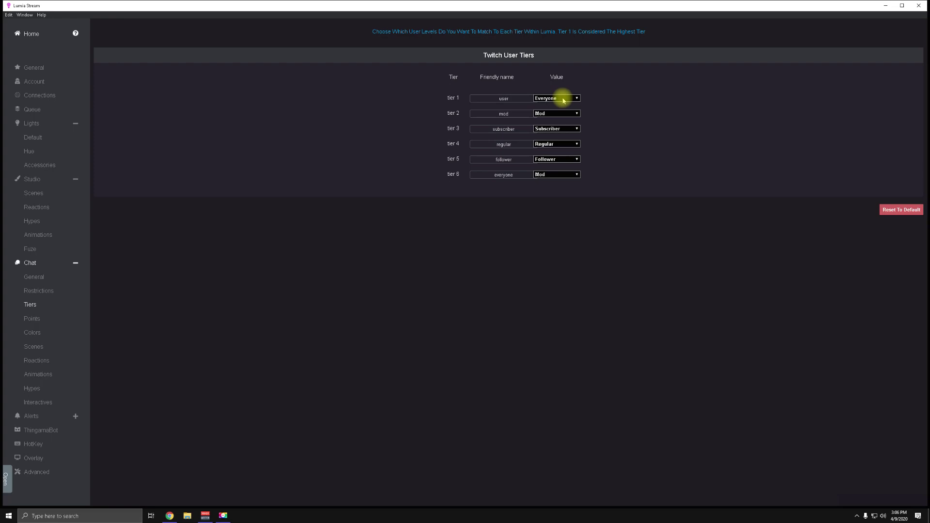
Step: Expand Alerts to list the Streamelements donation/redemption and Twitch follow, sub, bits, host, raid alerts
{"action": "left_click", "coordinate": [75, 416]}
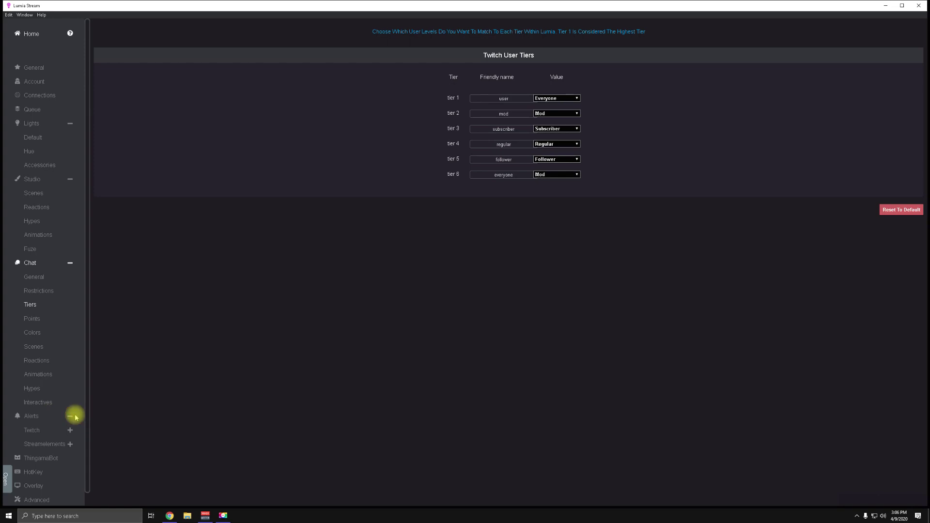
{"action": "scroll", "coordinate": [43, 321], "scroll_direction": "down", "scroll_amount": 1}
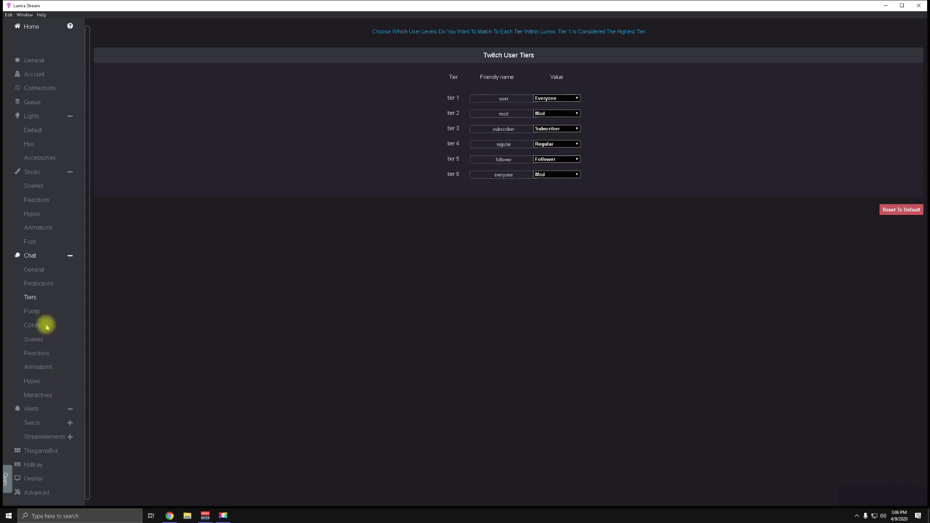
{"action": "left_click", "coordinate": [69, 432]}
{"action": "scroll", "coordinate": [56, 406], "scroll_direction": "down", "scroll_amount": 1}
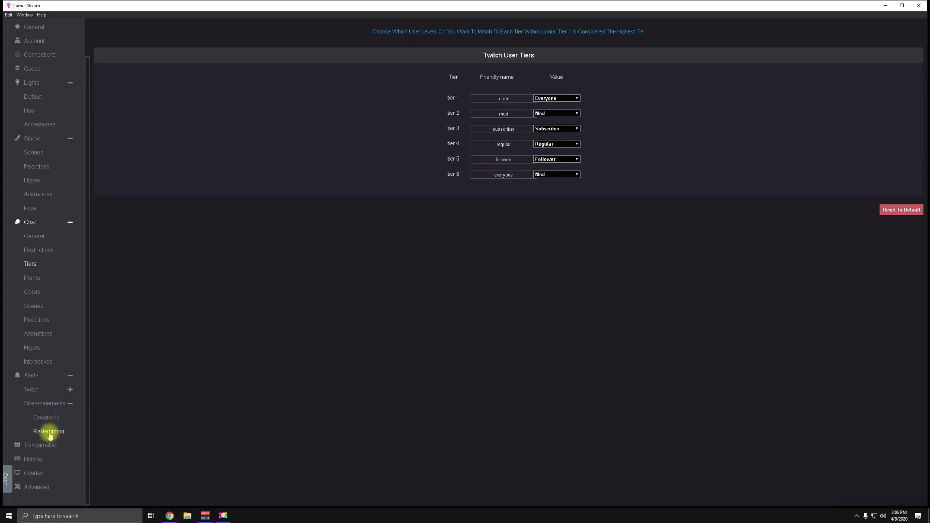
{"action": "left_click", "coordinate": [70, 390]}
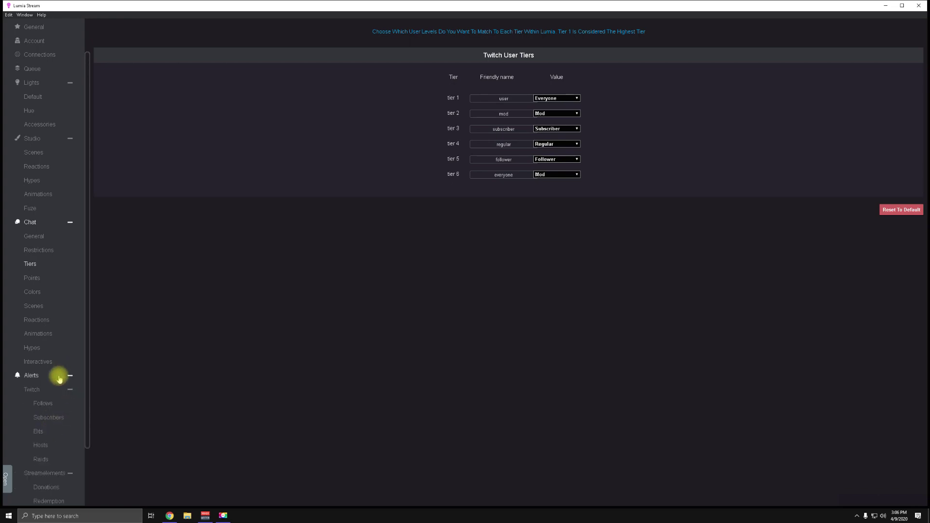
{"action": "scroll", "coordinate": [58, 383], "scroll_direction": "down", "scroll_amount": 3}
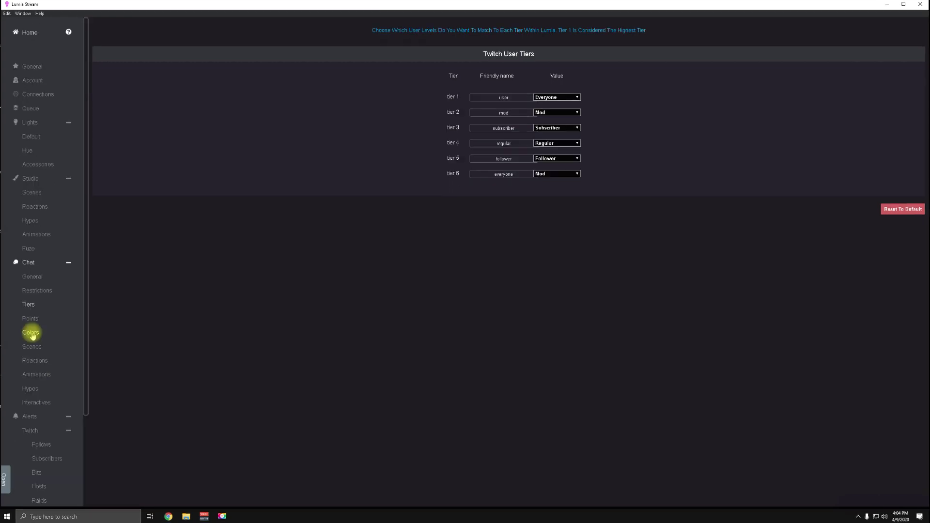
Step: Open the Chat Colors page, listing nine colors with Listen To Colors on and a 2-second duration
{"action": "left_click", "coordinate": [31, 334]}
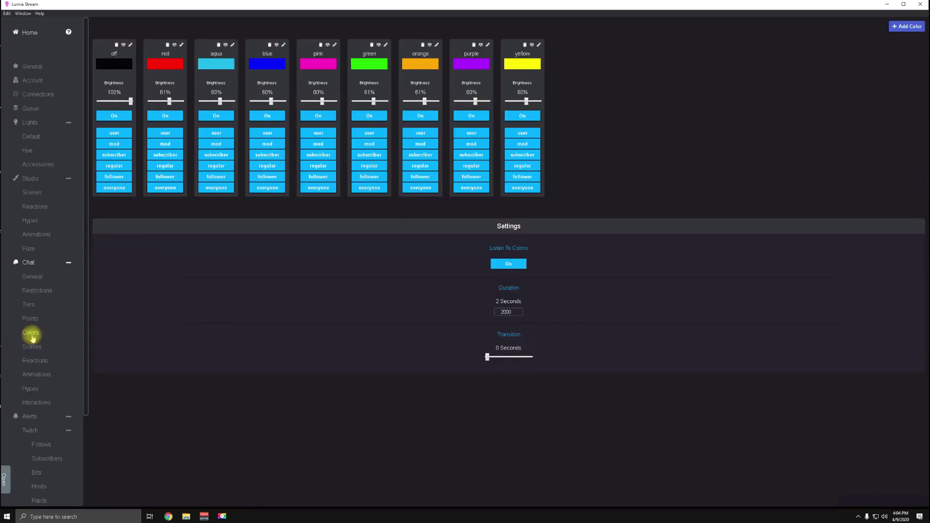